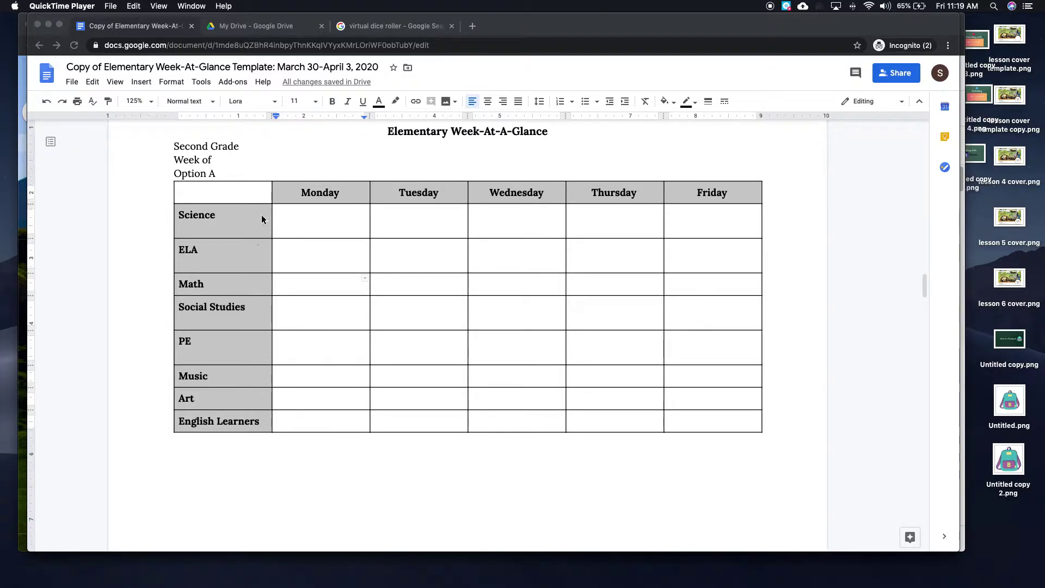
Enter "Dice Roll Math Activity" in the Monday cell of the Math row
left_click(307, 285)
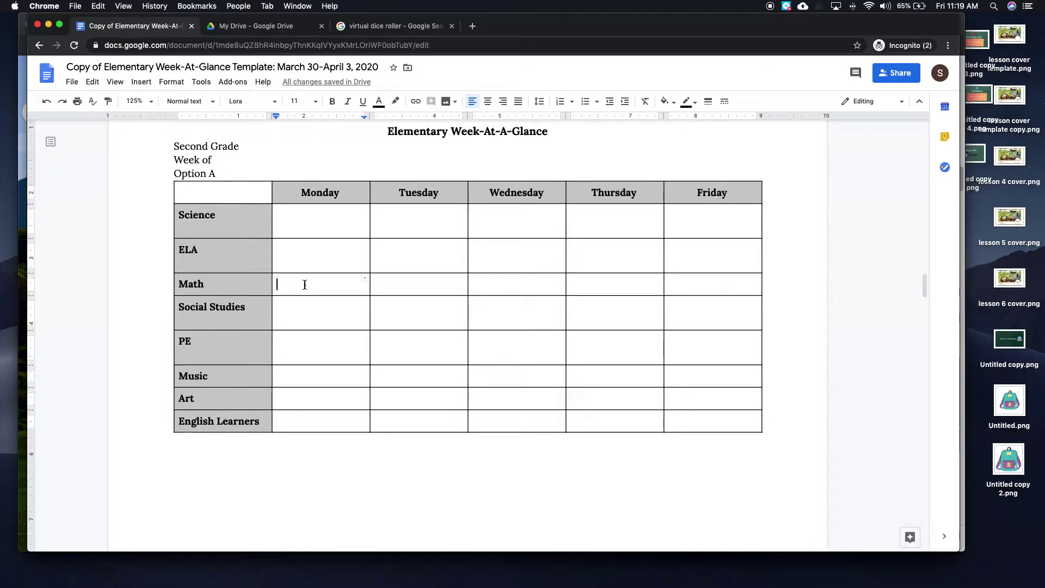
type("Dice Roll Ma")
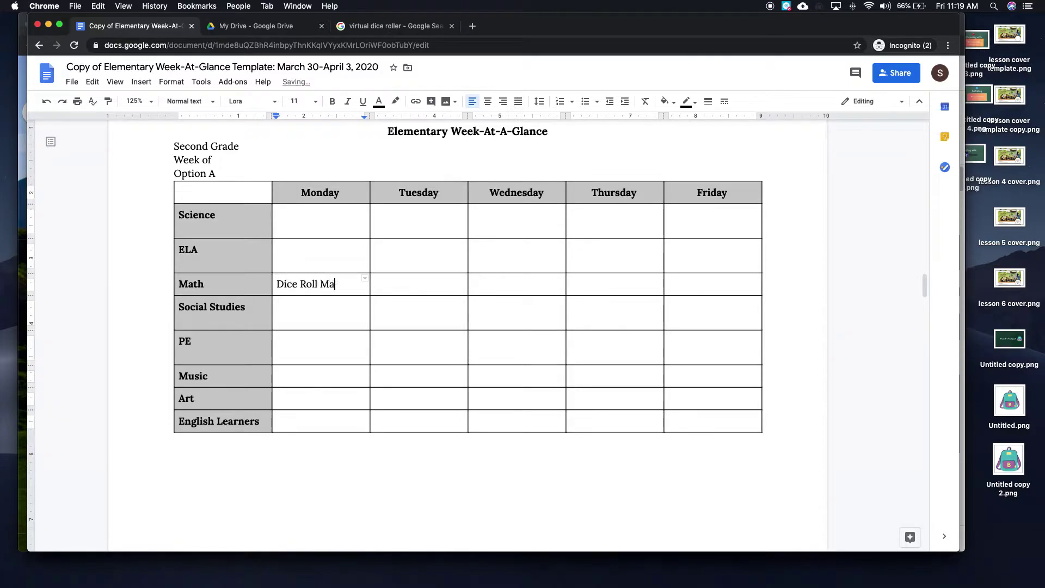
type("th Activity")
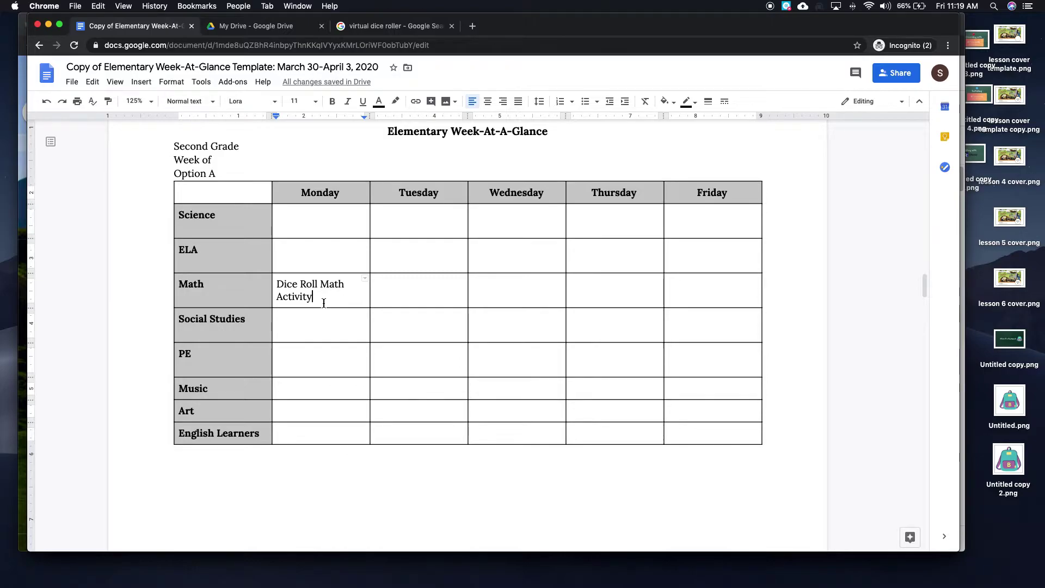
Switch to Google Drive, turn on link sharing for the Roll the Dice Addition Sentences worksheet and open its sharing settings
left_click(256, 31)
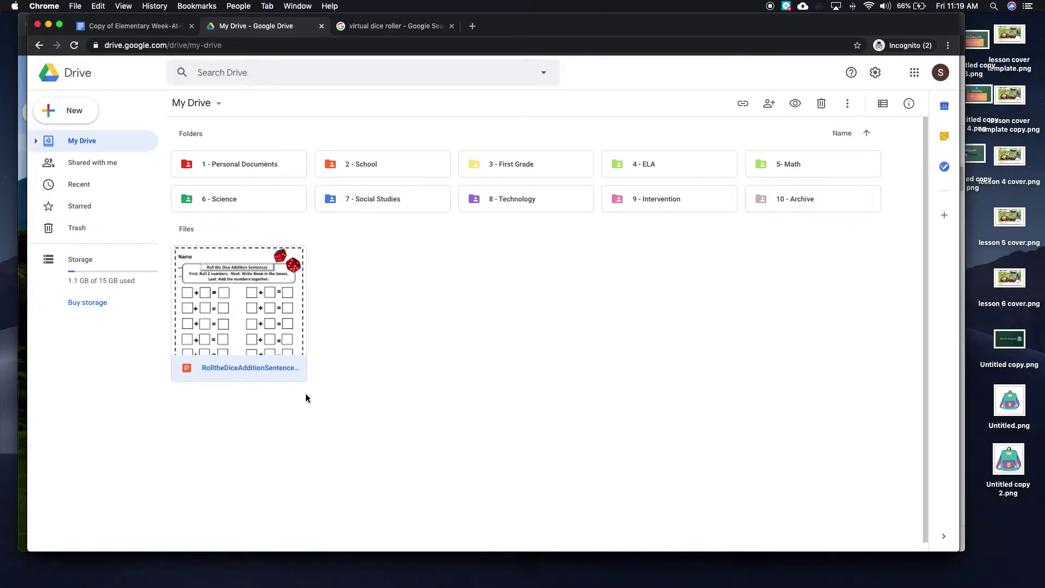
right_click(233, 308)
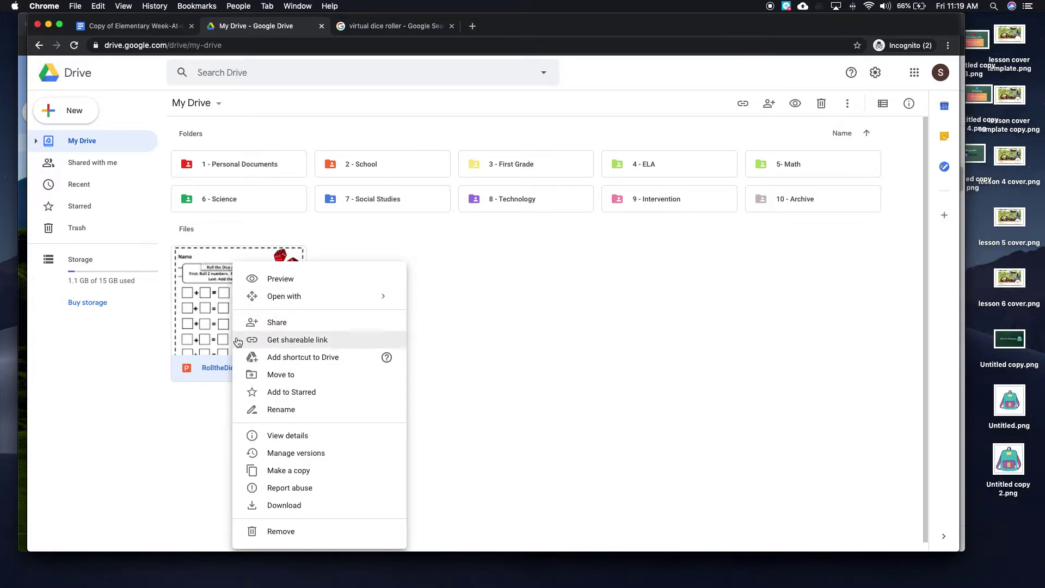
left_click(315, 343)
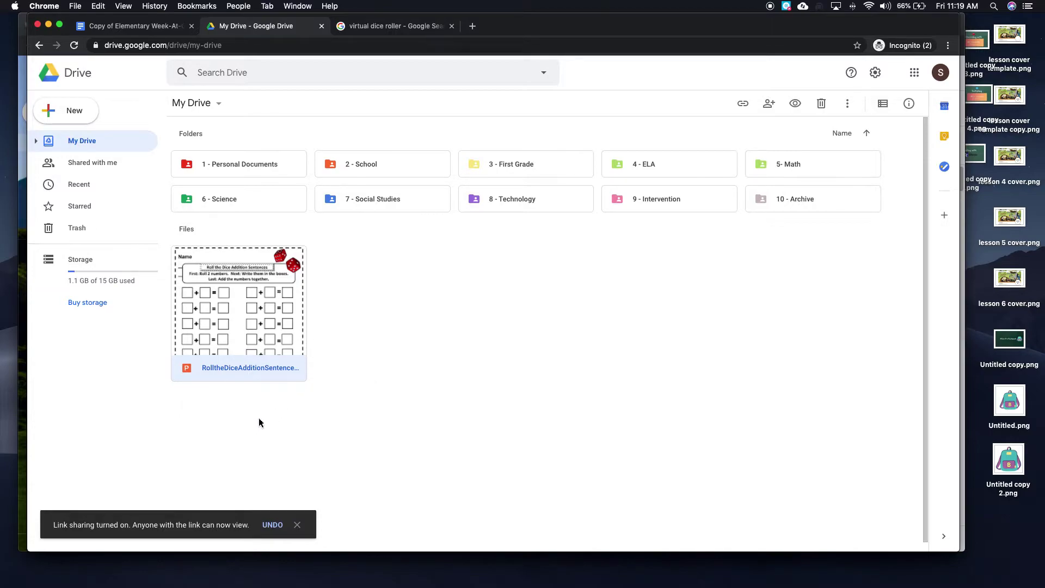
right_click(240, 368)
left_click(305, 341)
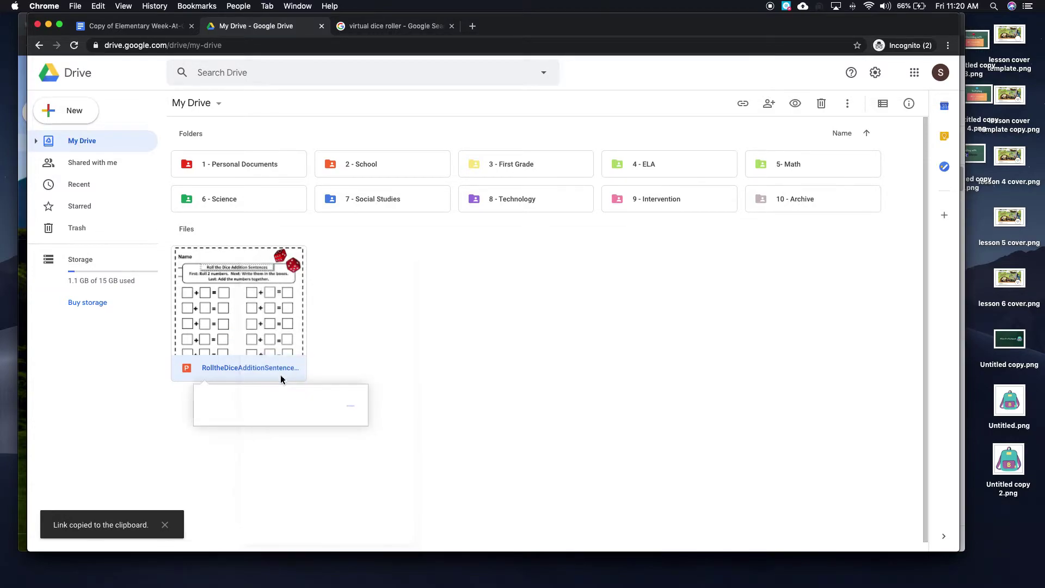
left_click(229, 457)
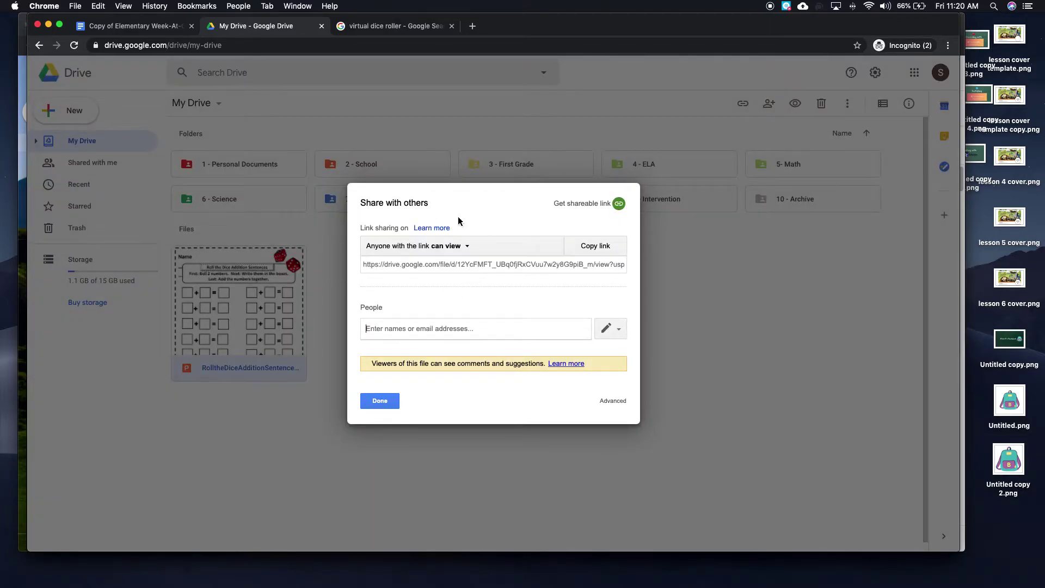
Set the worksheet's link access to "Anyone with the link can view" and copy its sharing link
left_click(440, 246)
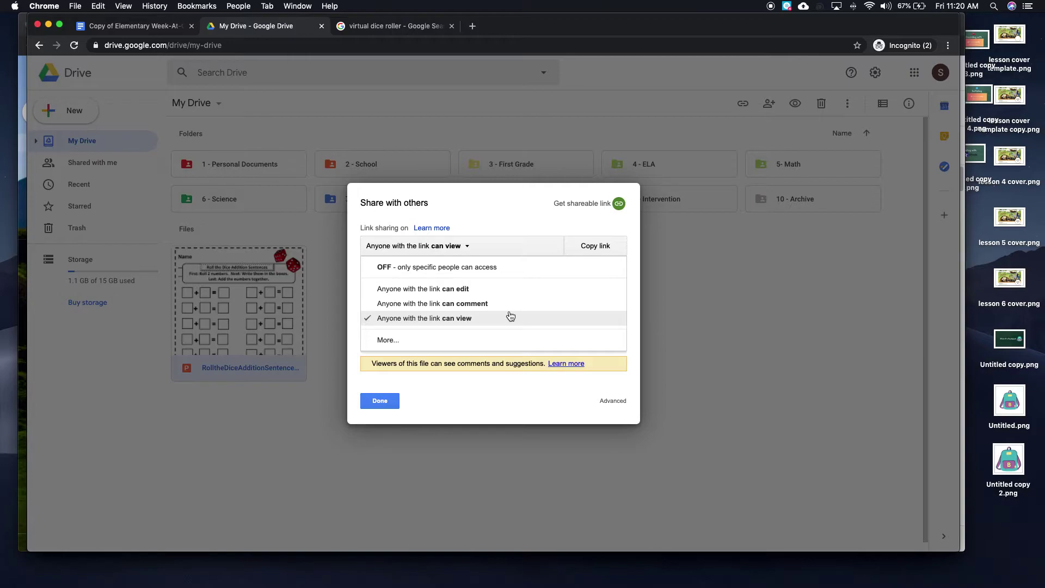
left_click(438, 320)
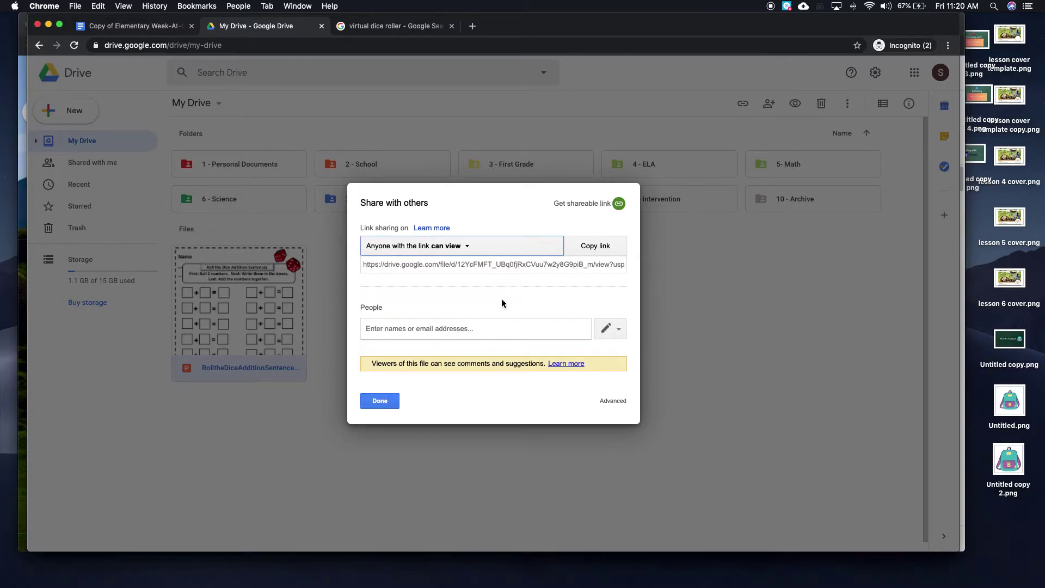
left_click(591, 247)
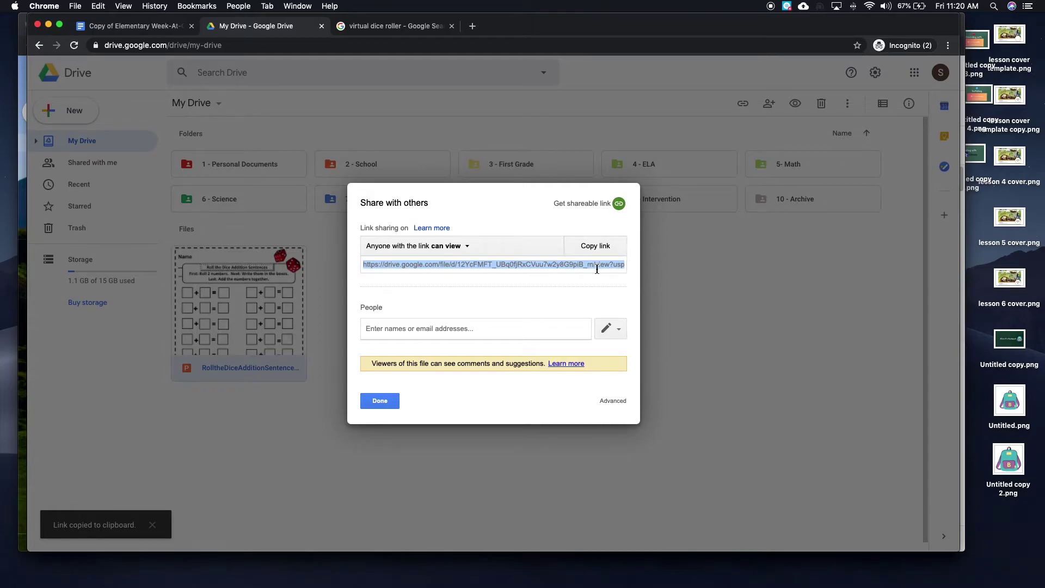
left_click(384, 402)
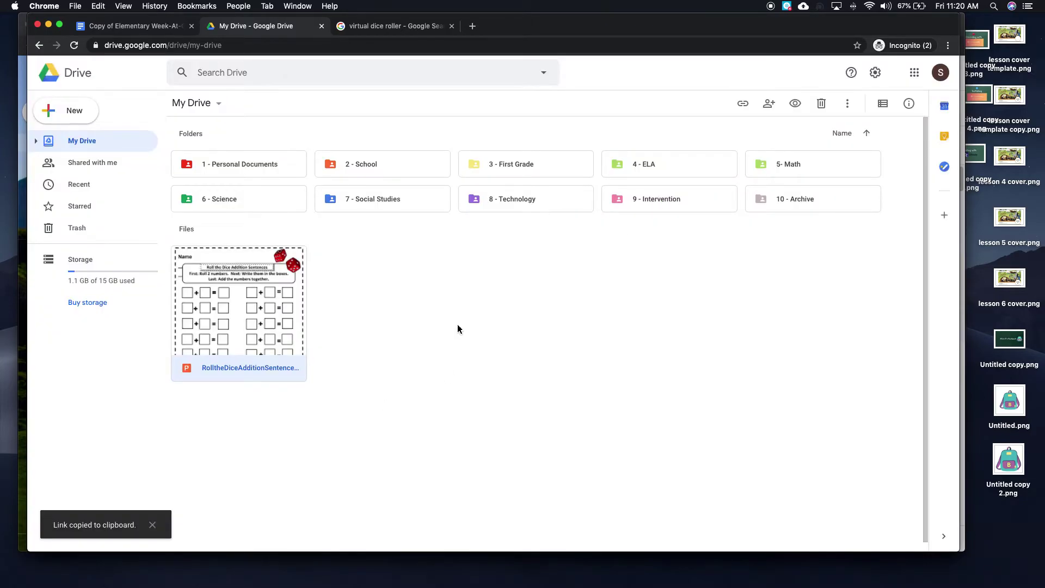
Back in the Week-At-A-Glance document, hyperlink the "Dice Roll Math Activity" text to the copied worksheet link
left_click(145, 26)
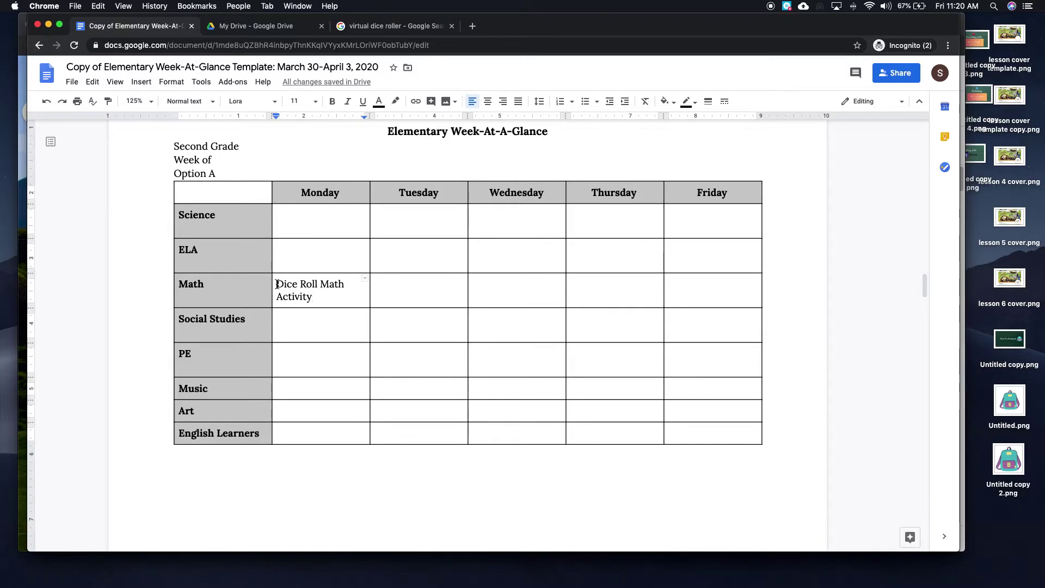
left_click_drag(277, 284, 311, 295)
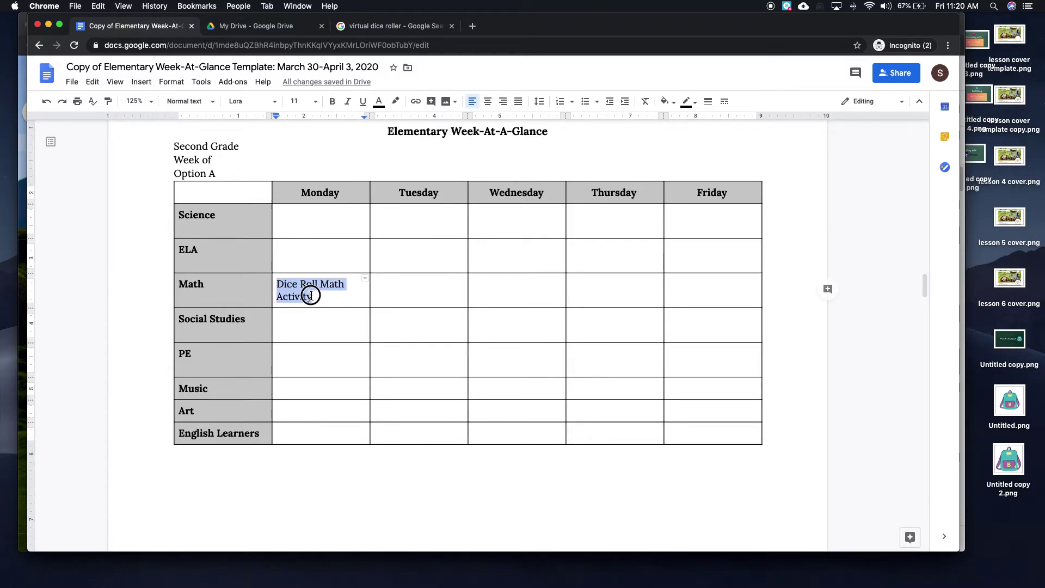
left_click(416, 103)
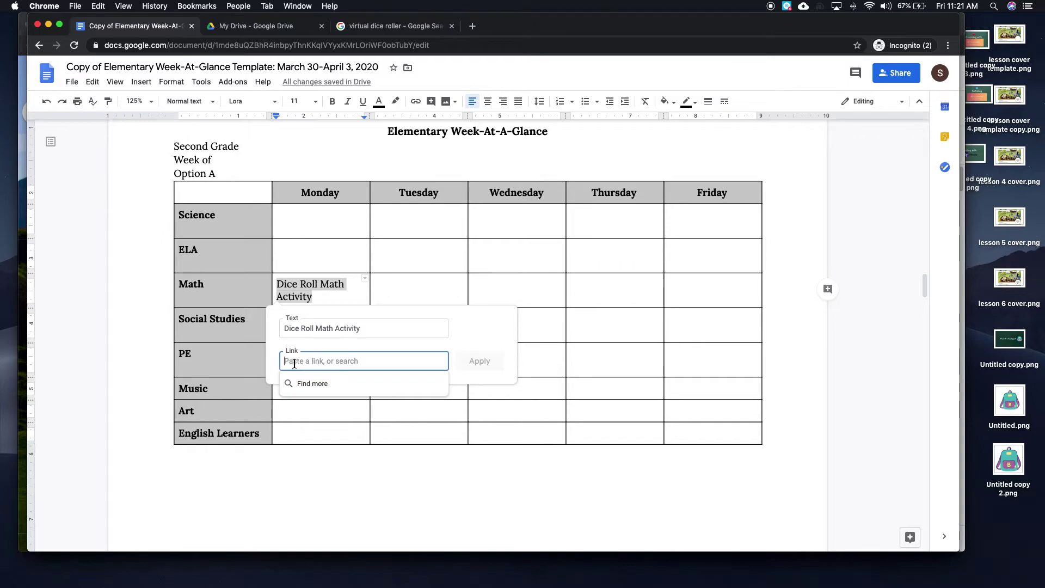
right_click(352, 363)
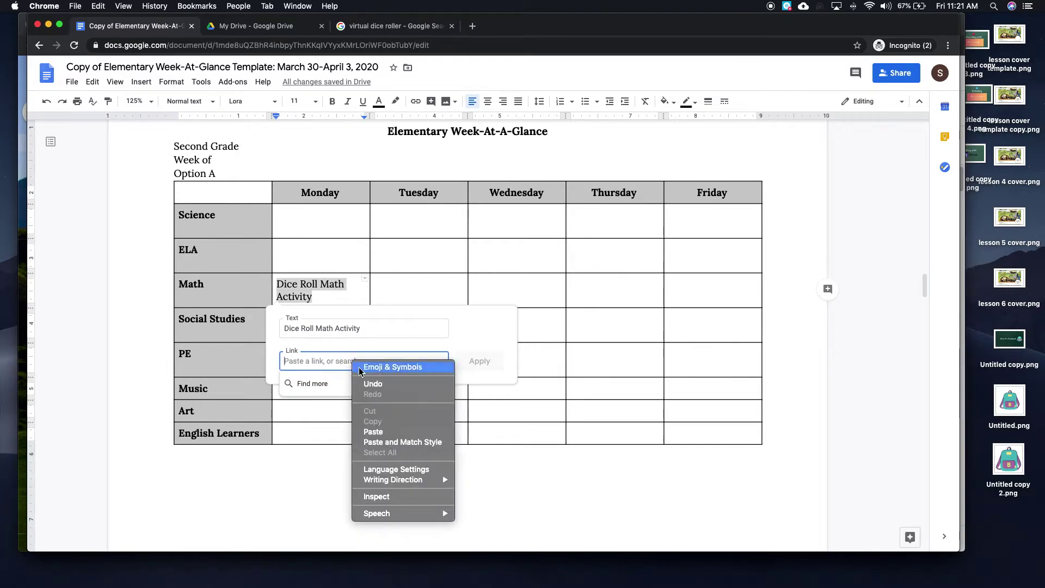
left_click(369, 431)
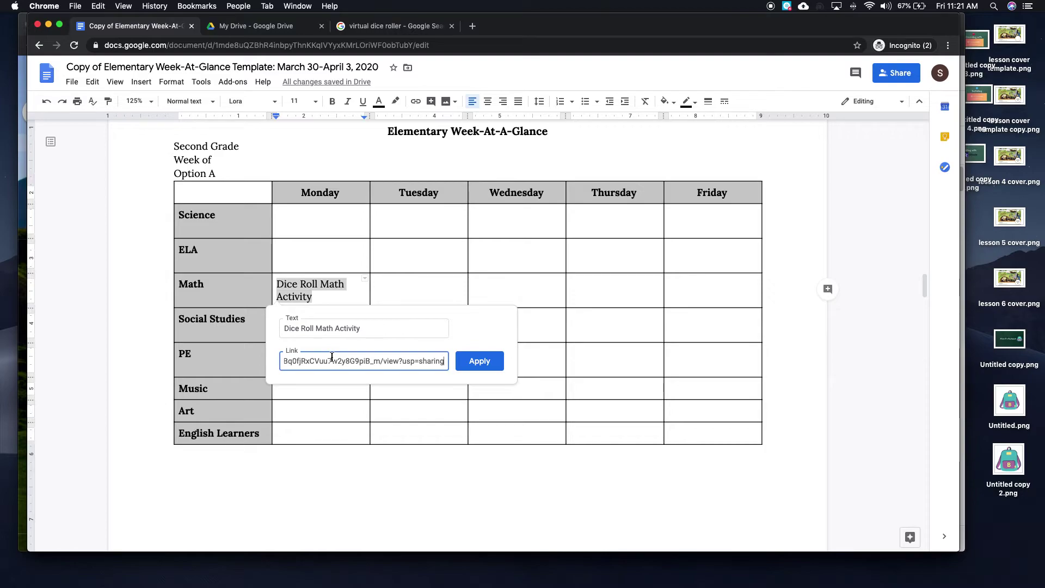
left_click(475, 364)
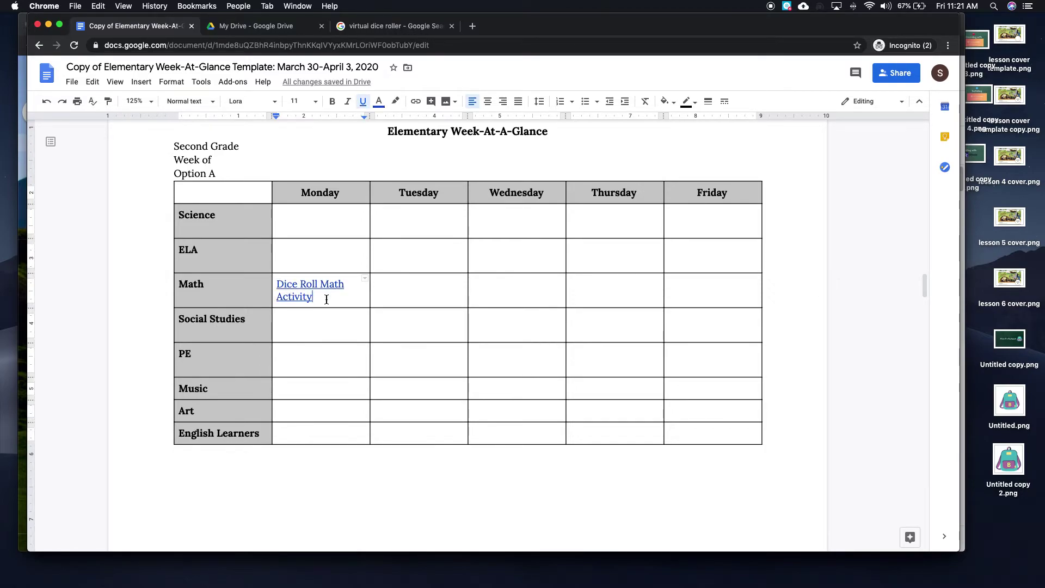
Add "Virtual Dice Roller" below the activity link in Monday's Math cell, leaving one blank line between them
key("Return")
key("Return")
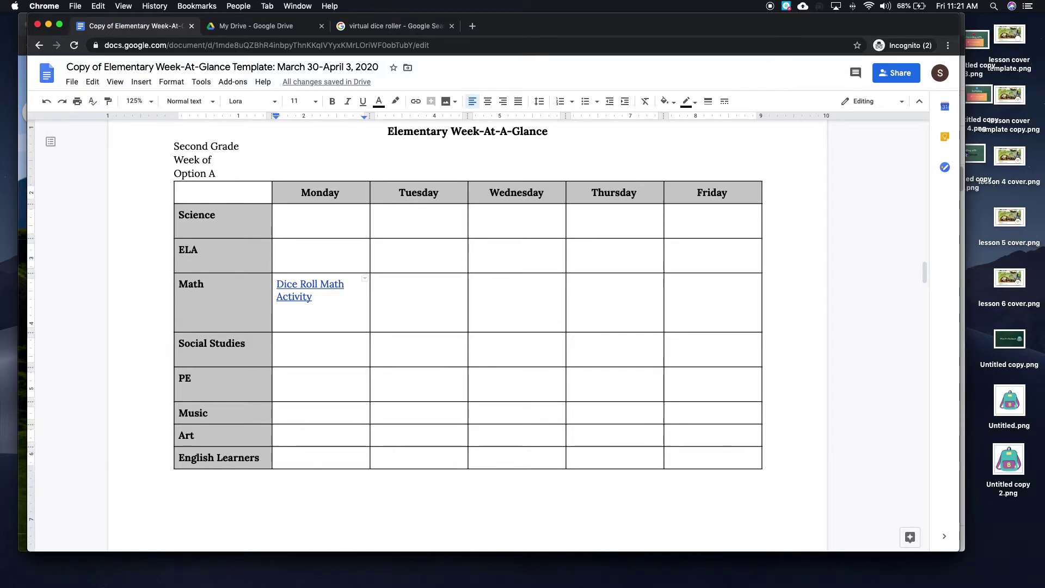
type("Virtual Die")
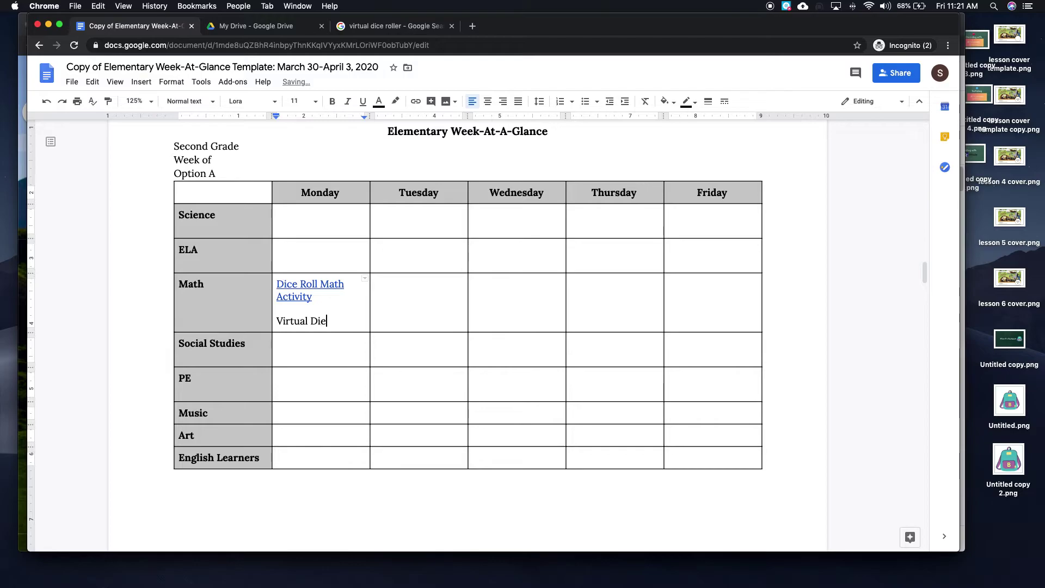
key("BackSpace")
type("ce Roller")
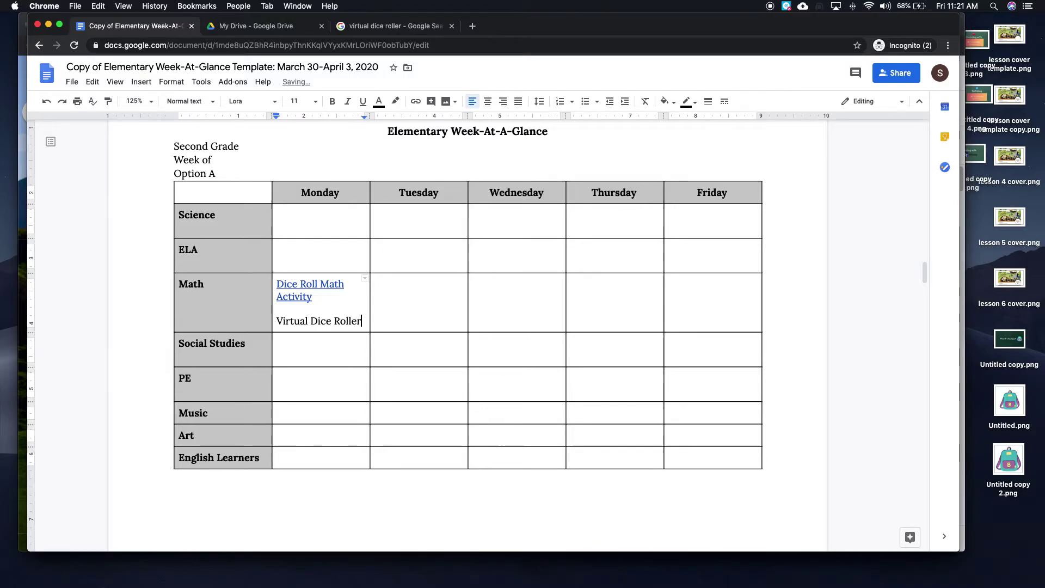
Open the Online ONE DIE Roller from the virtual dice roller search results, test a roll and copy the page's address
left_click(364, 27)
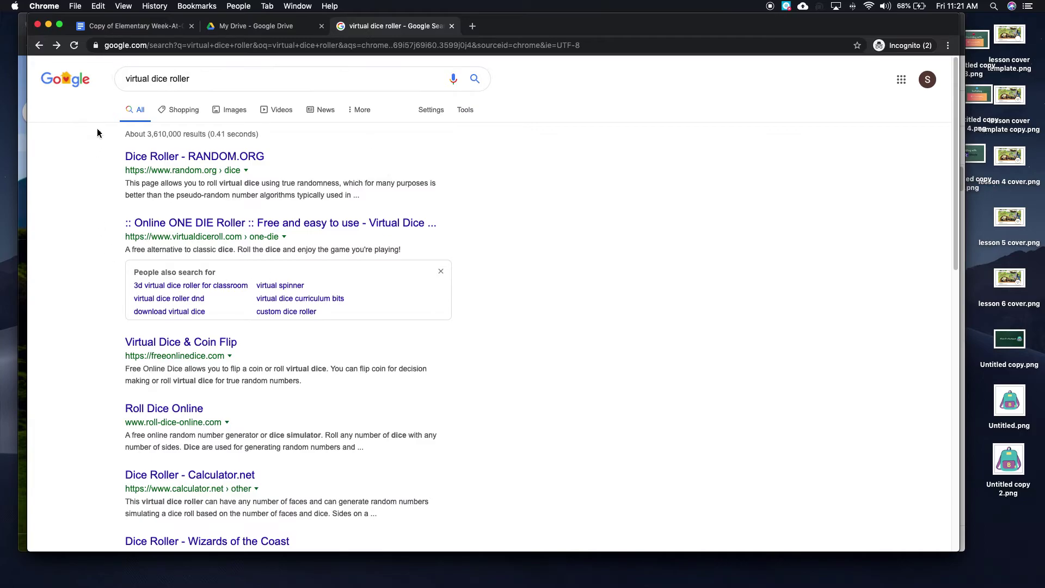
left_click(152, 225)
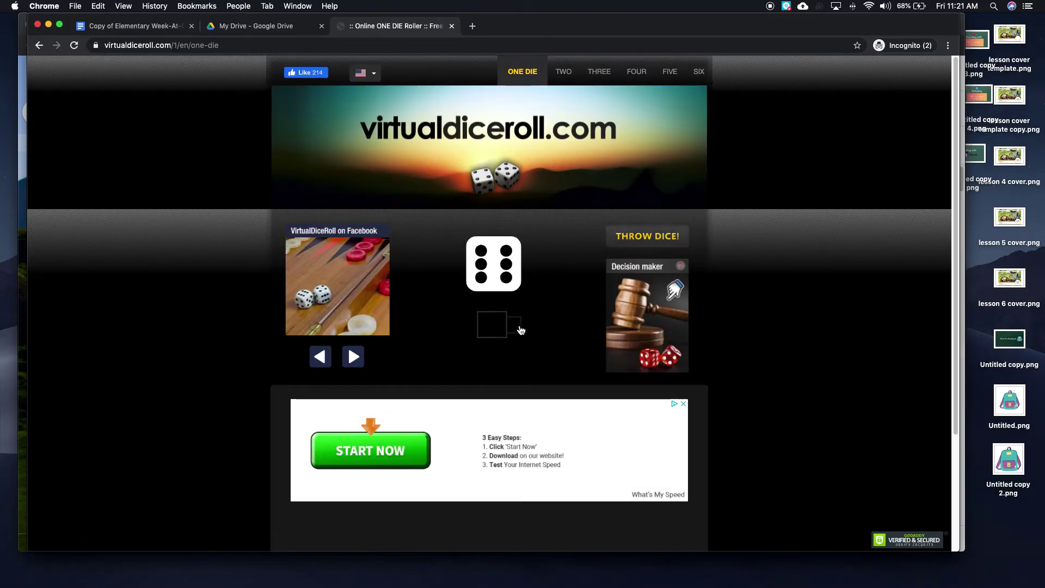
left_click(504, 298)
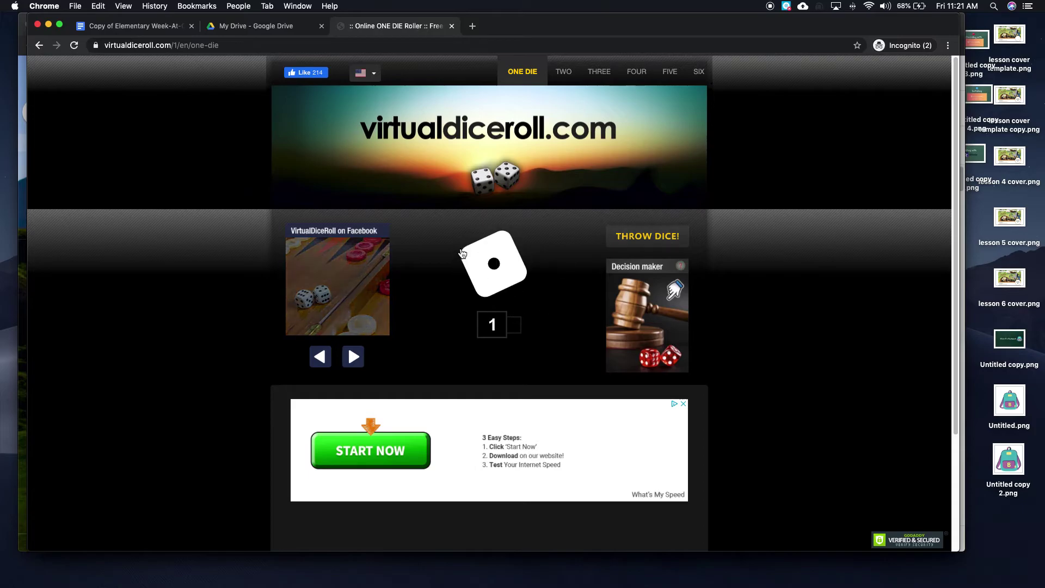
left_click(345, 47)
right_click(158, 46)
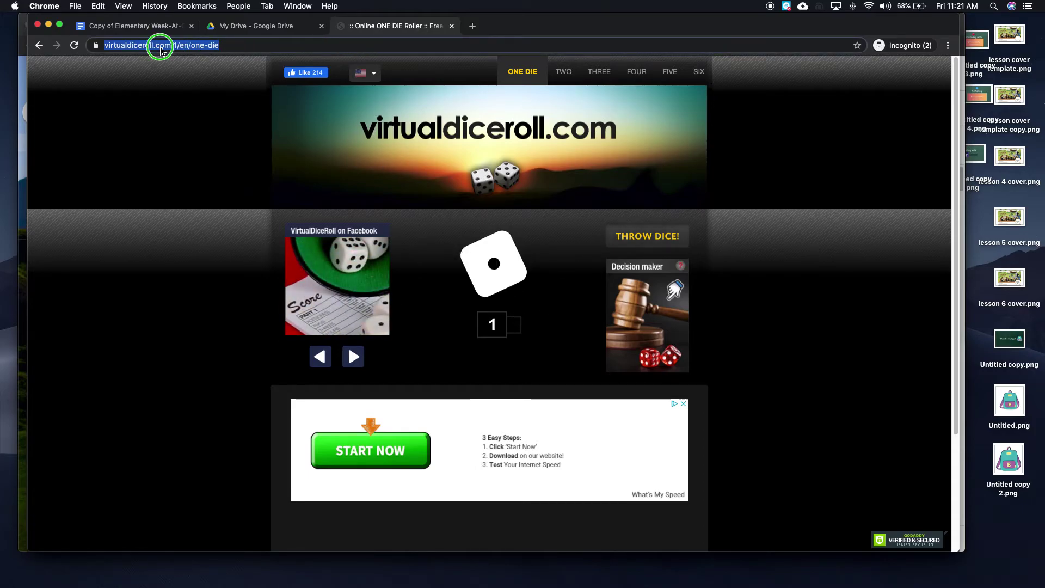
left_click(181, 112)
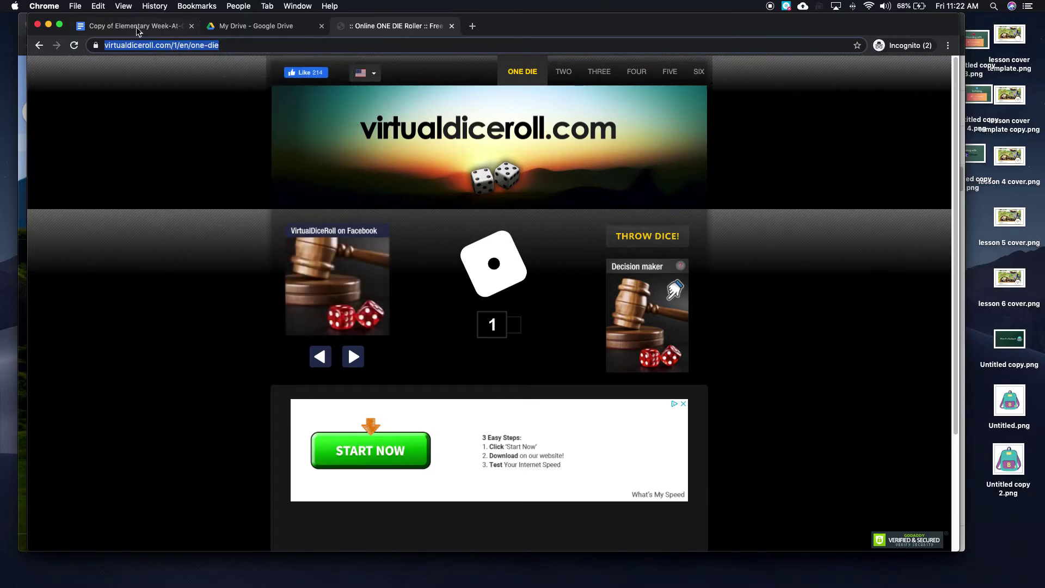
left_click(125, 27)
left_click(361, 321)
left_click_drag(361, 321, 276, 321)
left_click(415, 102)
right_click(350, 387)
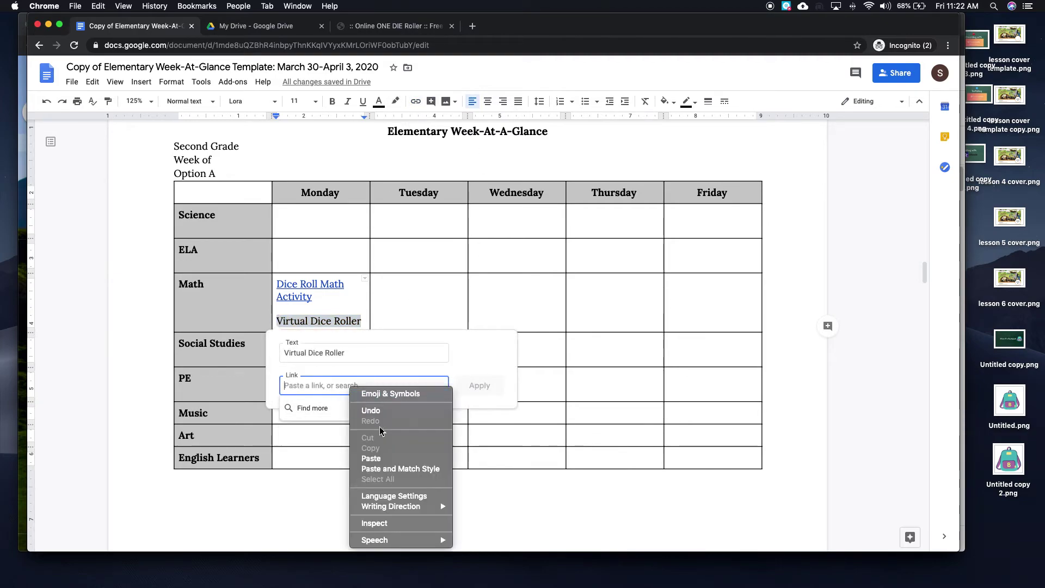
left_click(385, 462)
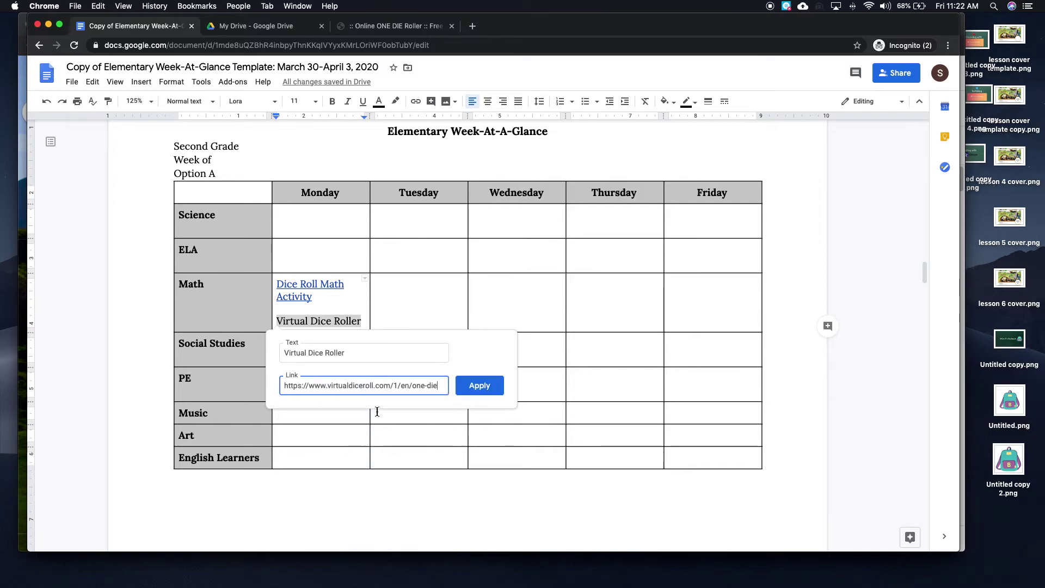
left_click(490, 395)
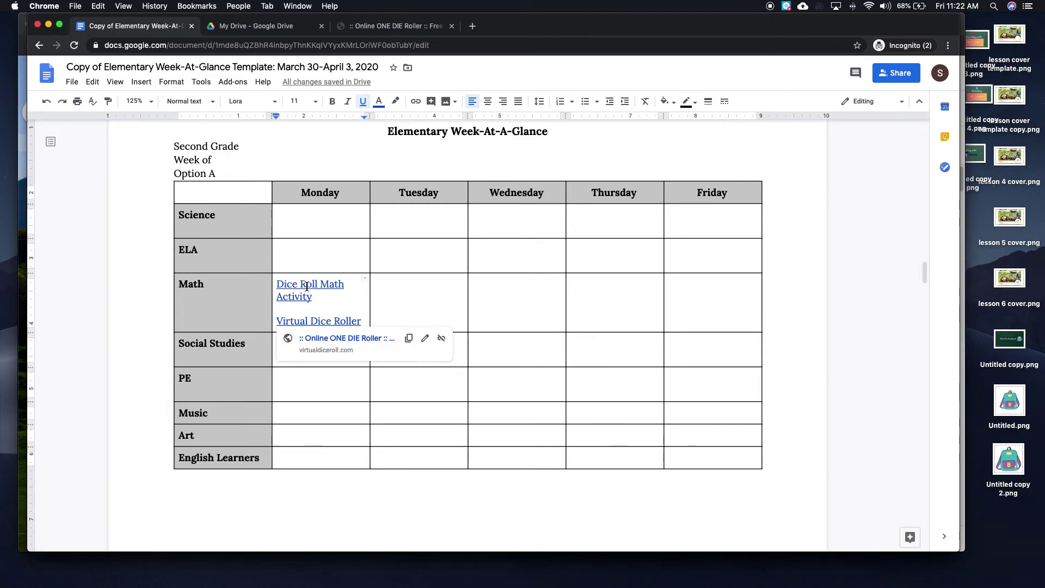
Check the activity link's preview and add "Write math facts on a piece of paper and send to your teacher." on the blank line below it
left_click(306, 286)
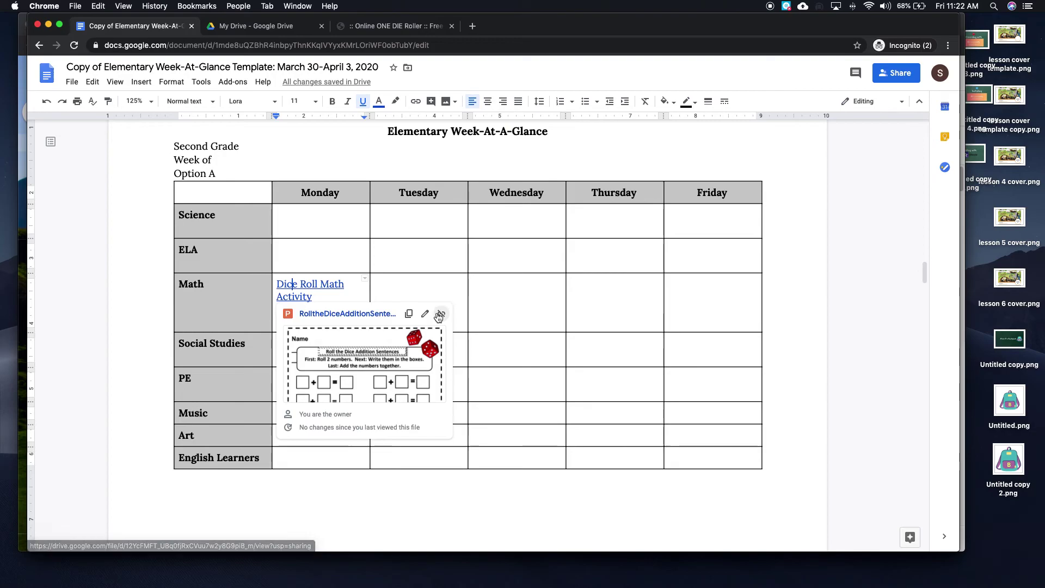
left_click(335, 298)
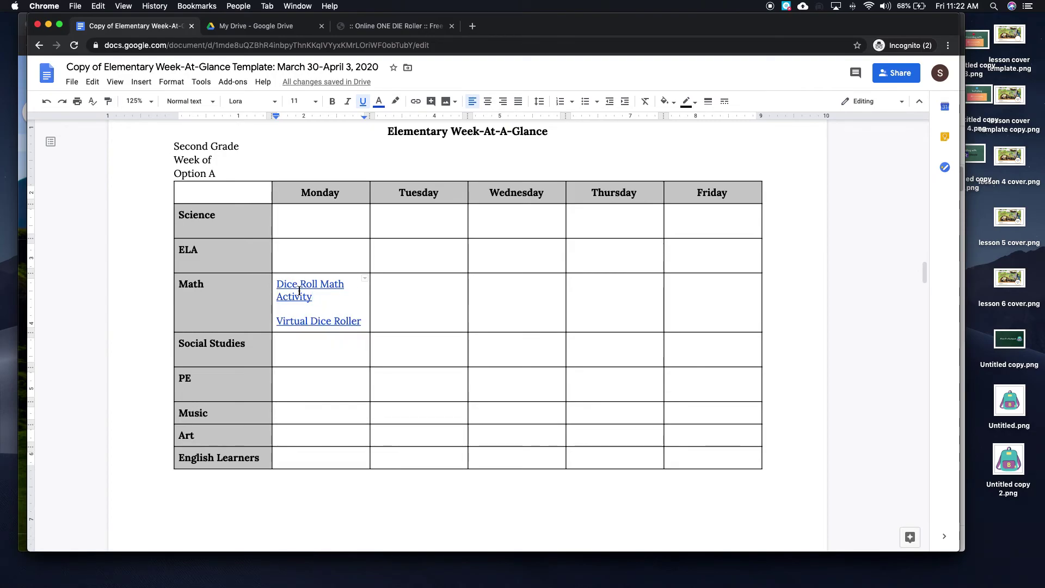
left_click(316, 311)
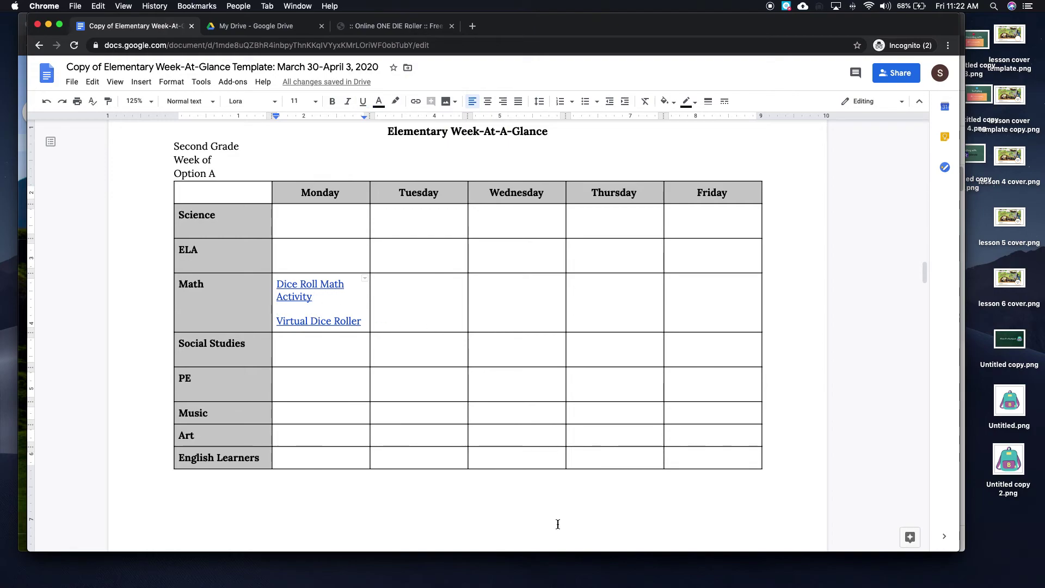
type("Write ")
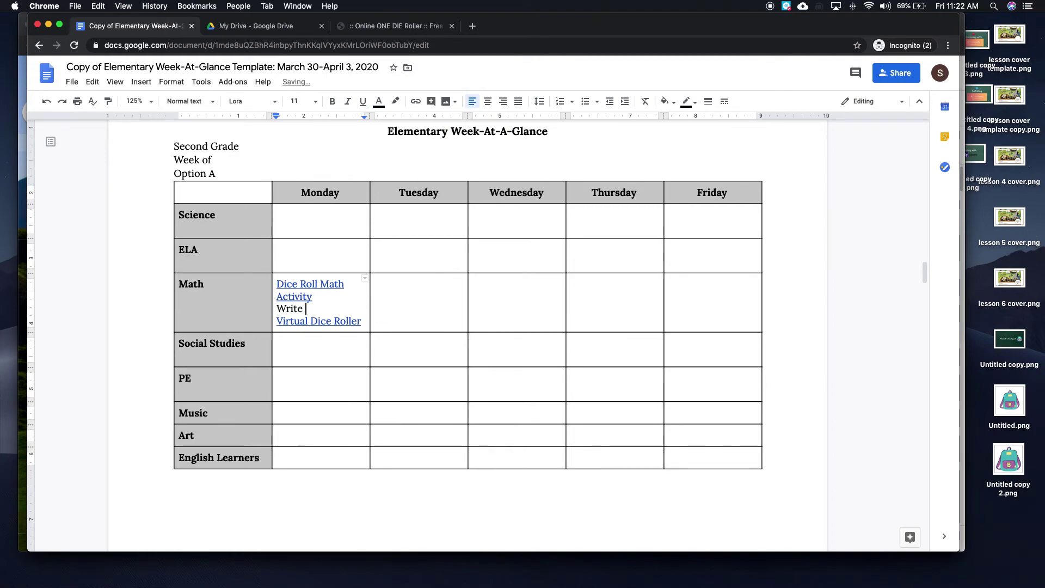
type("math facts on a pie")
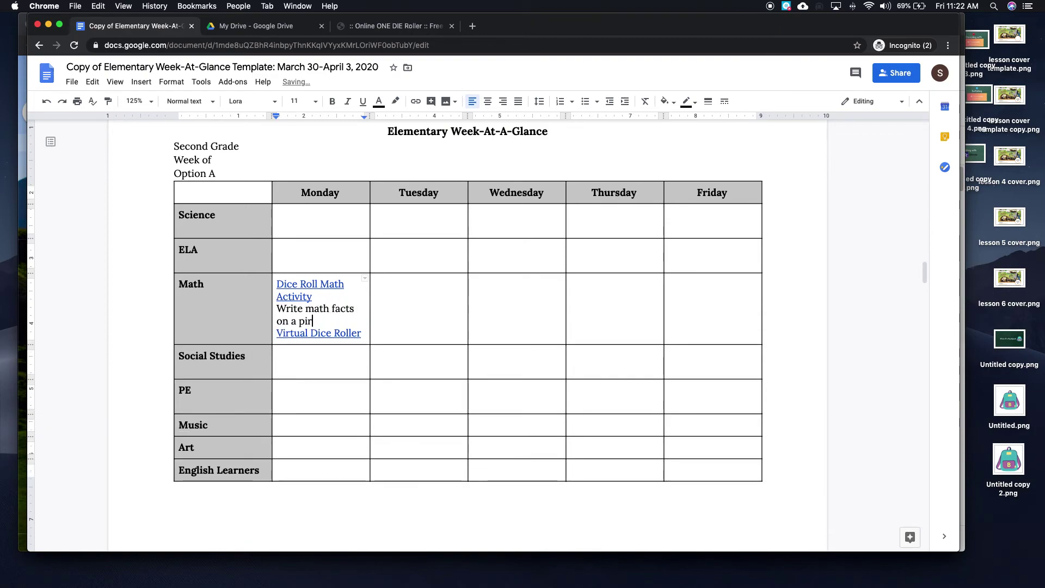
type("ce of paper")
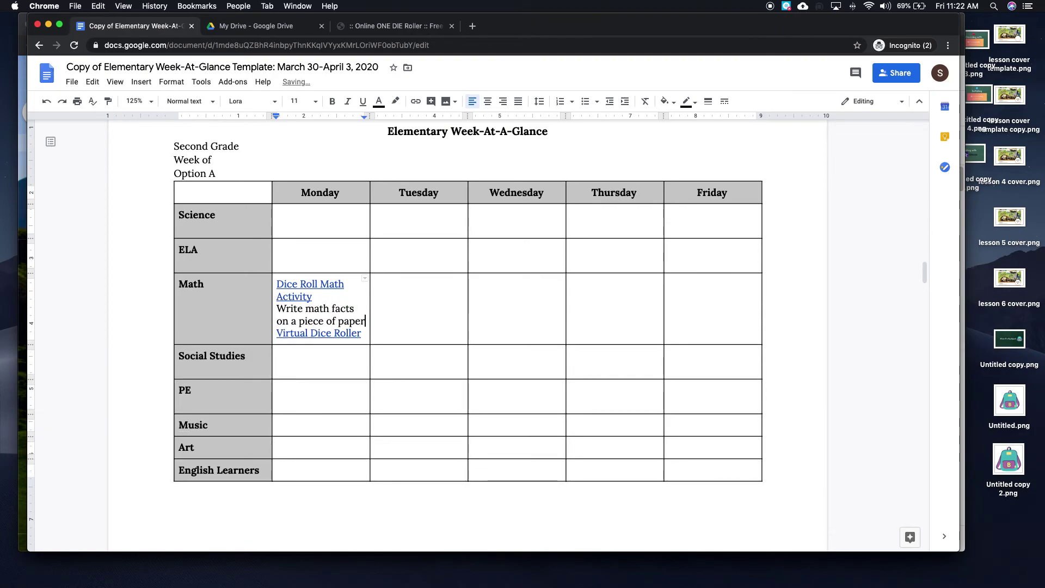
type(" and send")
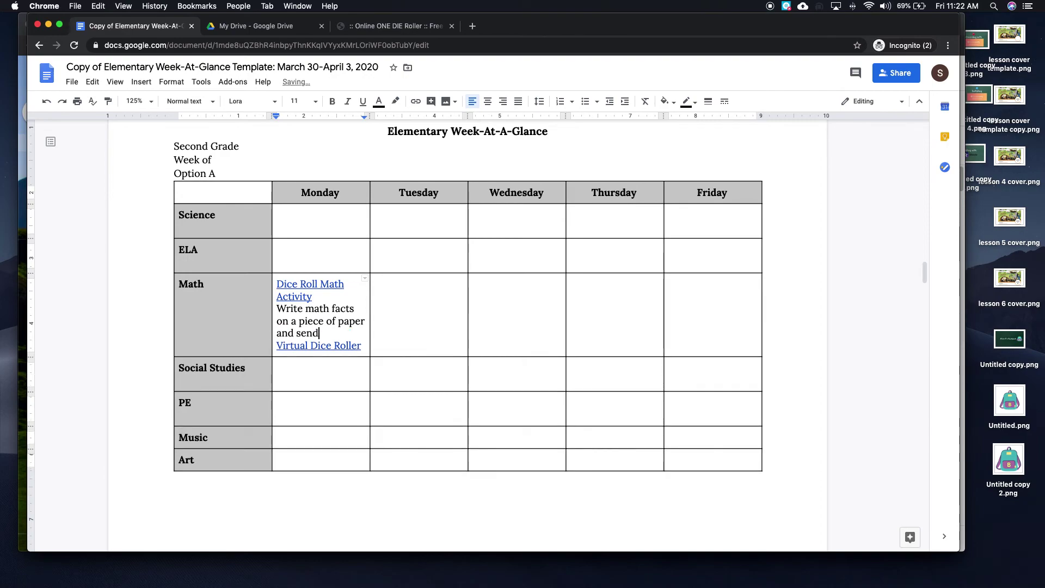
type(" to your teacher!")
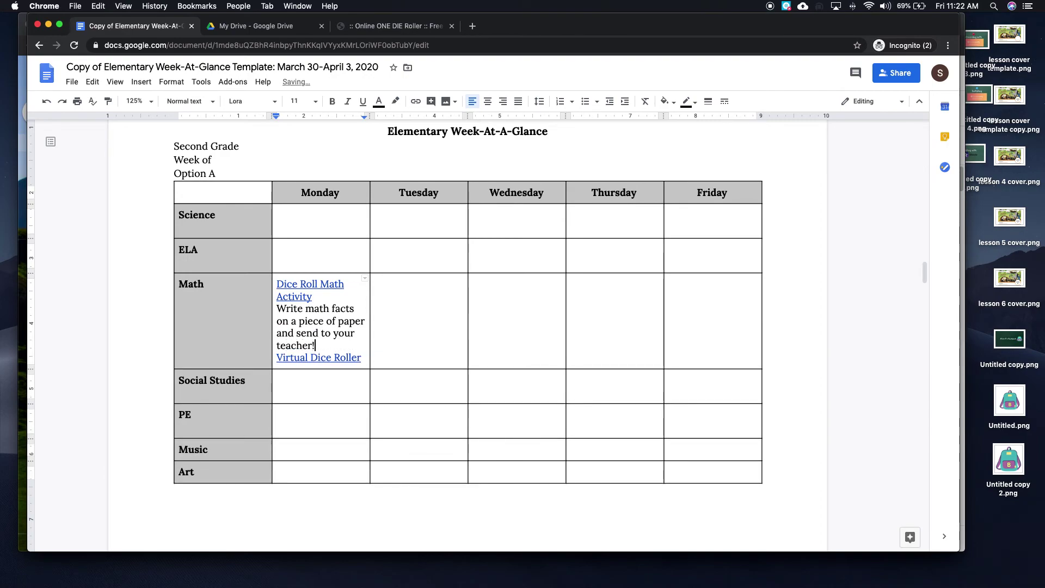
key("BackSpace")
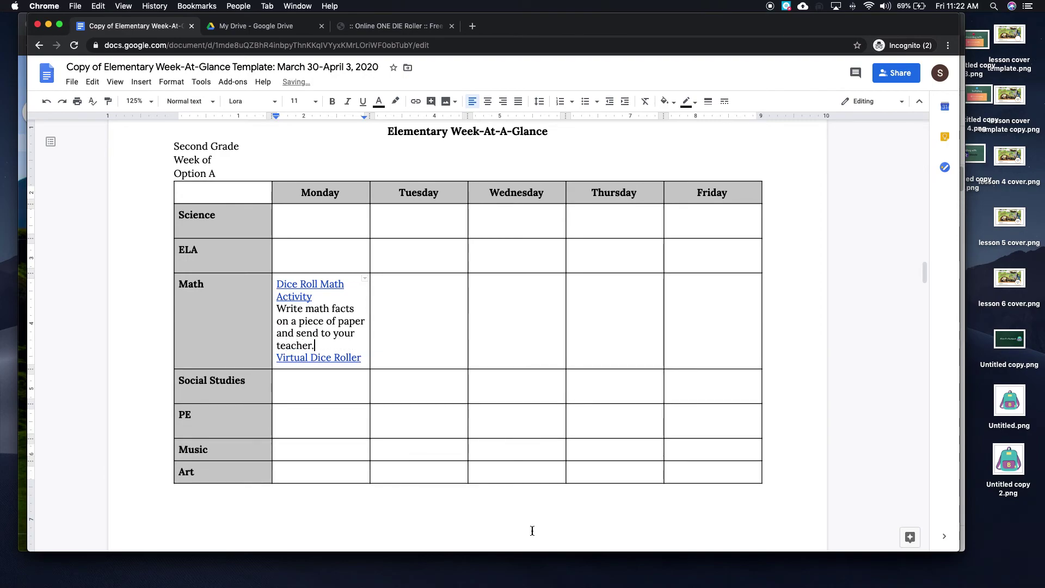